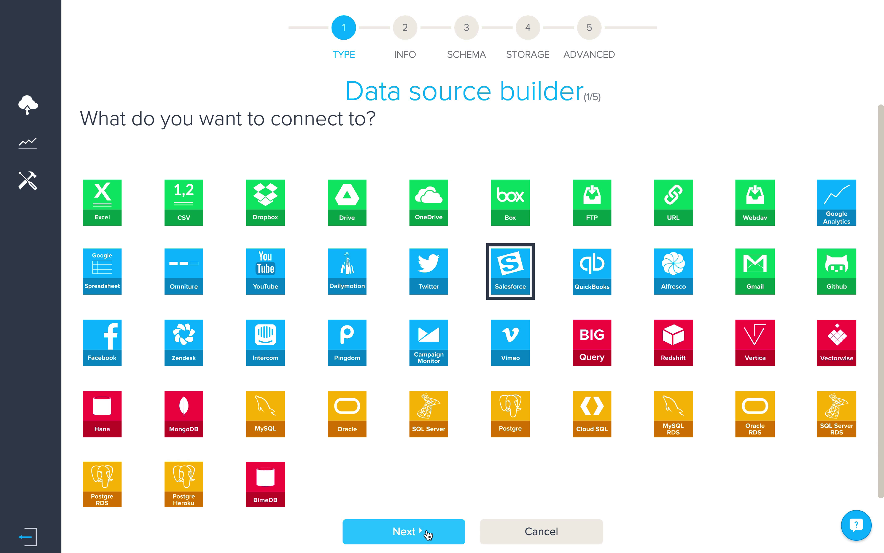
# Step: Continue with the Salesforce connector and authenticate it with the saved Salesforce username
pyautogui.click(426, 528)
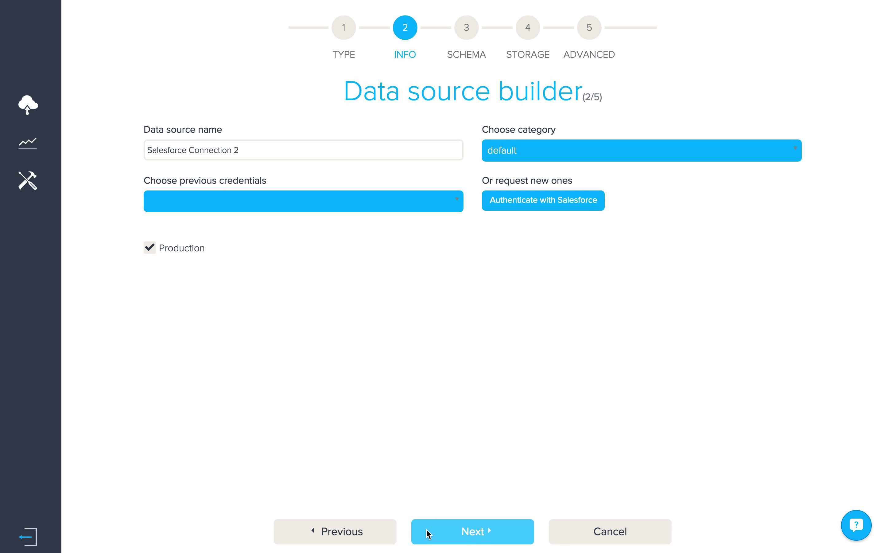
pyautogui.click(550, 206)
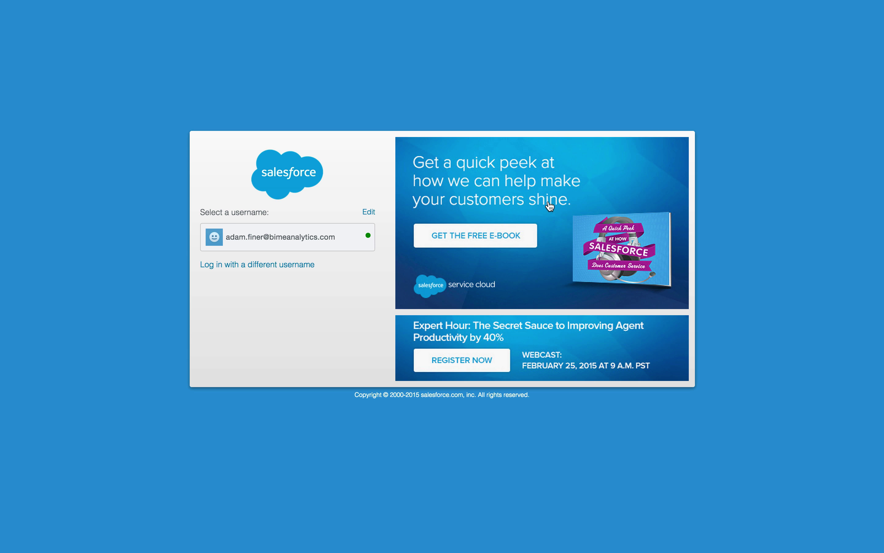
pyautogui.click(301, 240)
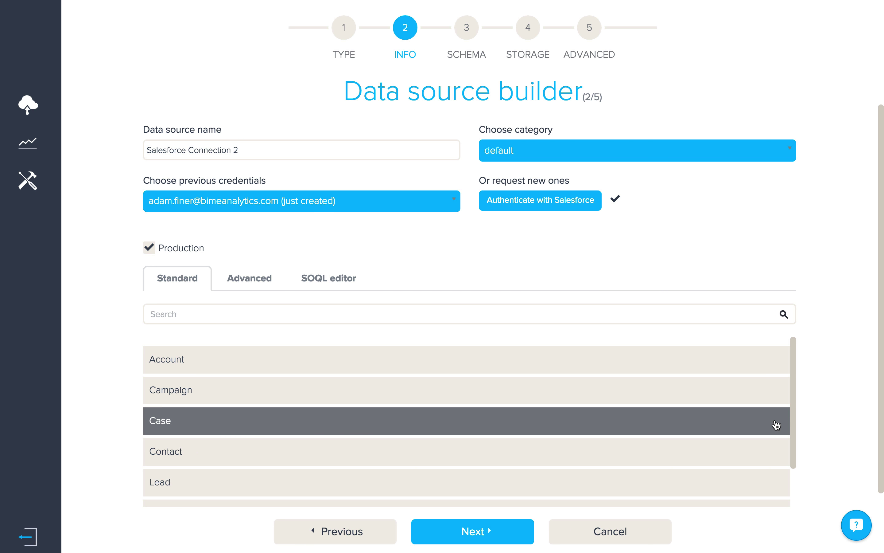
# Step: Browse the standard Salesforce objects and the full list of advanced objects available for the connection
pyautogui.scroll(-3, 775, 477)
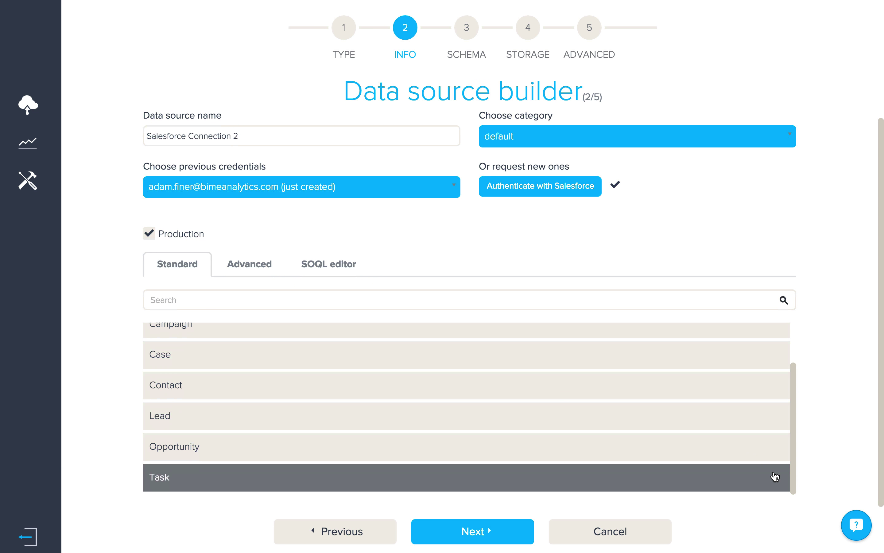
pyautogui.click(256, 265)
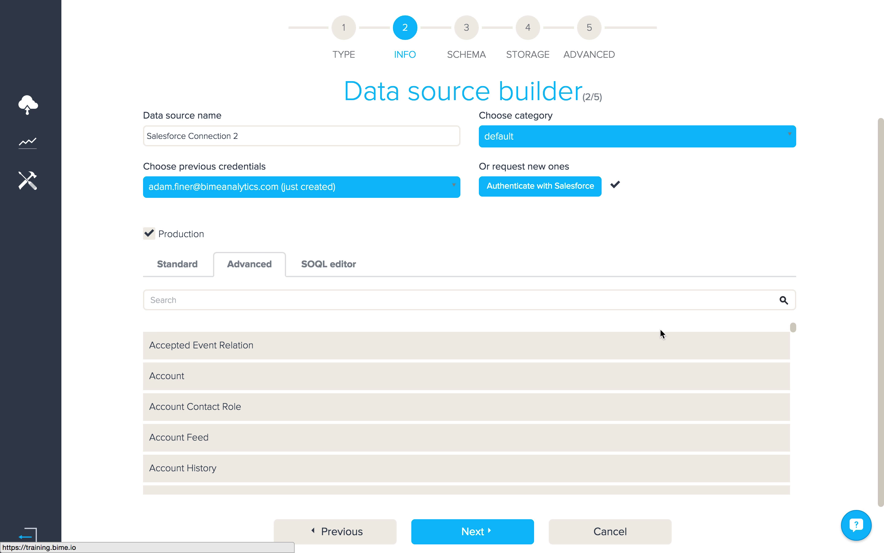
pyautogui.scroll(-3, 678, 345)
pyautogui.scroll(-5, 678, 346)
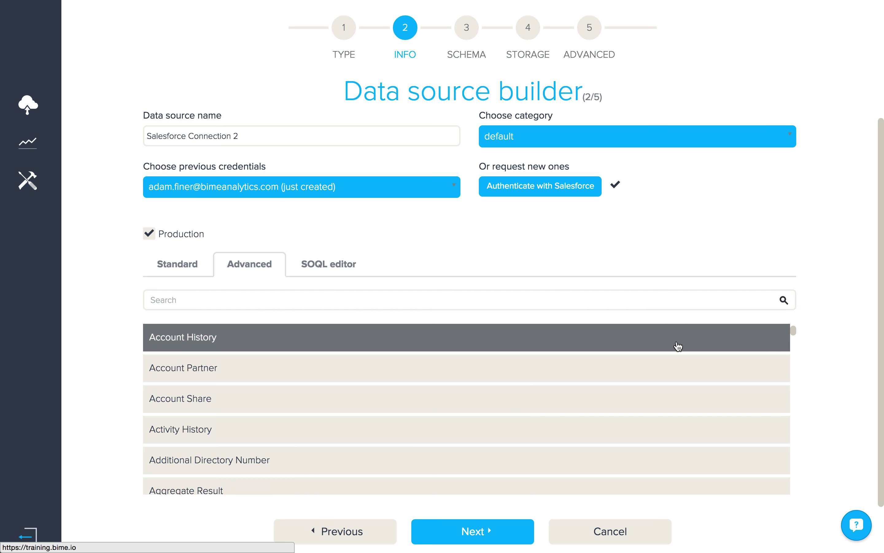
pyautogui.scroll(-10, 678, 346)
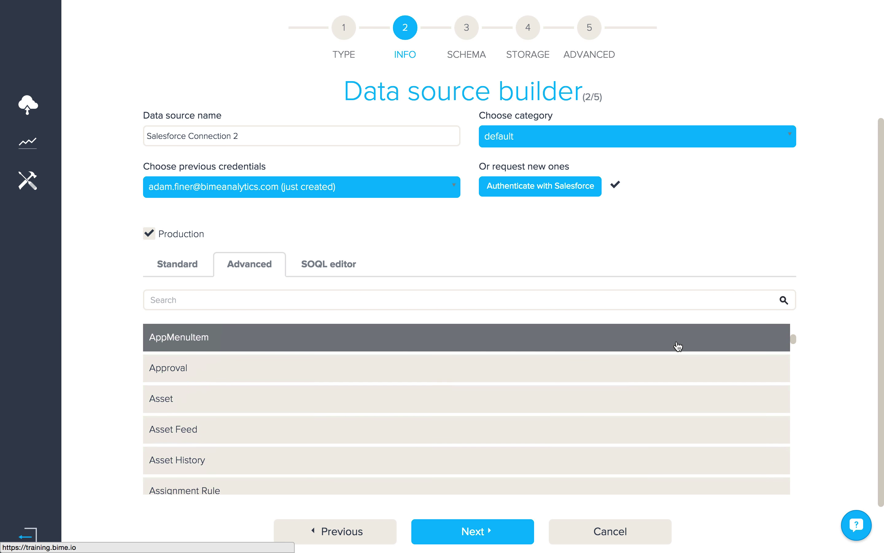
pyautogui.scroll(-20, 678, 346)
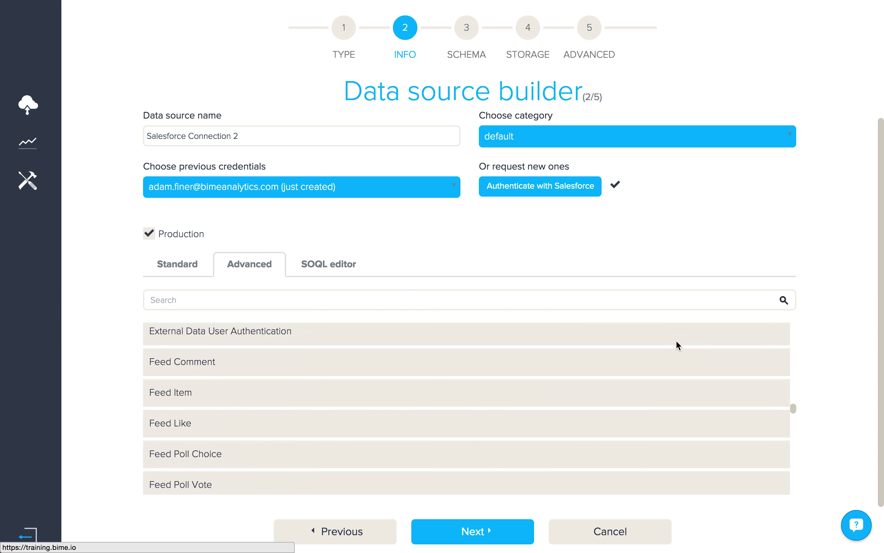
pyautogui.scroll(-5, 678, 346)
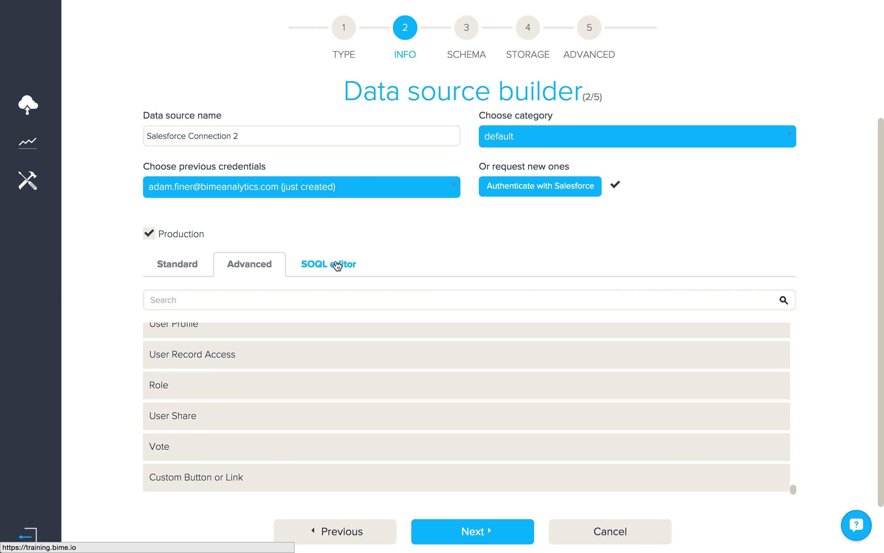
# Step: Choose the standard Account object as the data to import and continue to the schema
pyautogui.click(175, 268)
pyautogui.scroll(3, 265, 428)
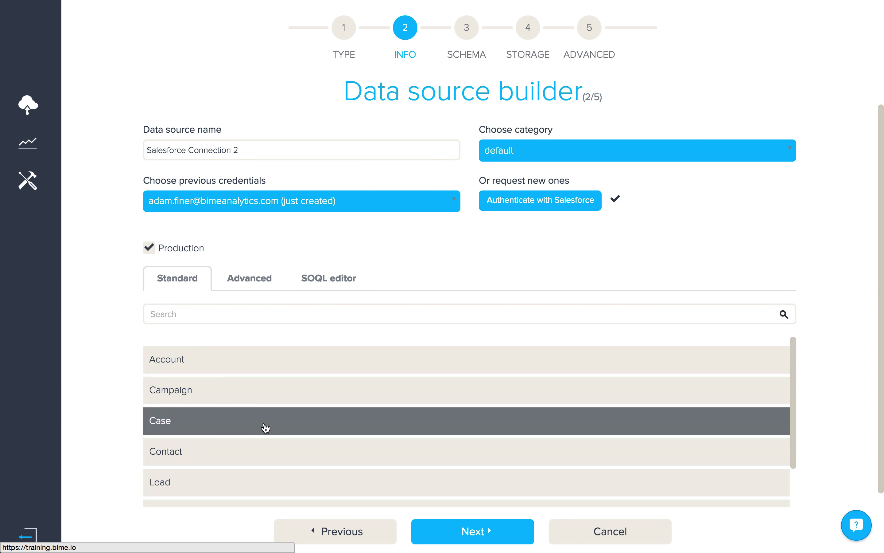
pyautogui.click(224, 367)
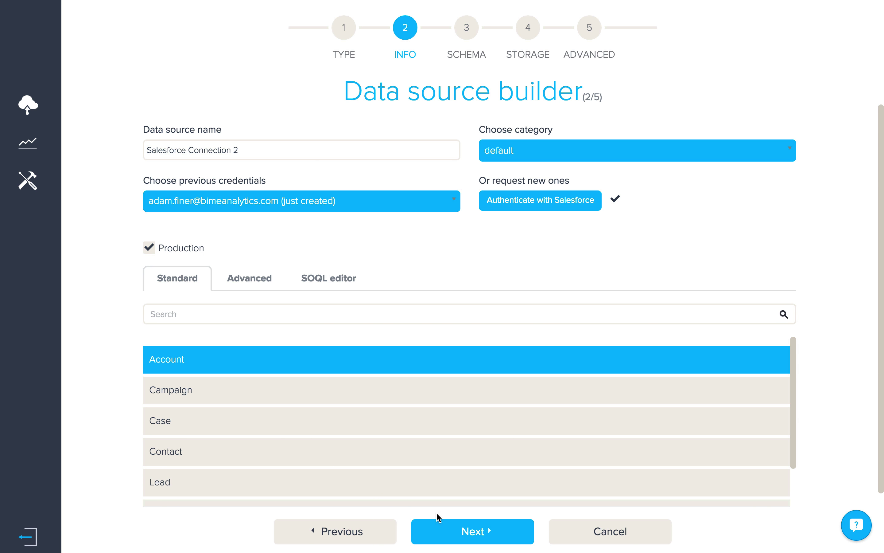
pyautogui.click(474, 537)
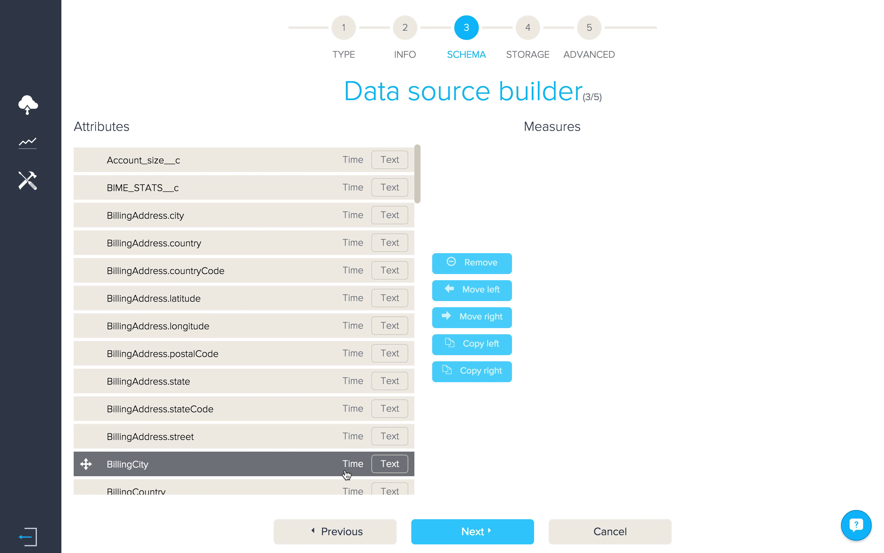
# Step: Save the data source with Déjà Vu - 200K rows storage and finish the import into the Query Builder
pyautogui.click(477, 536)
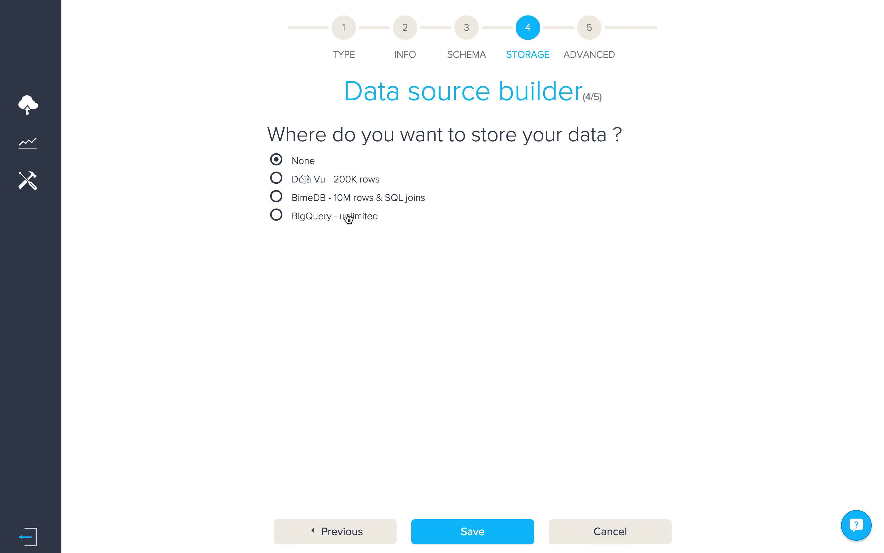
pyautogui.click(277, 179)
pyautogui.click(492, 532)
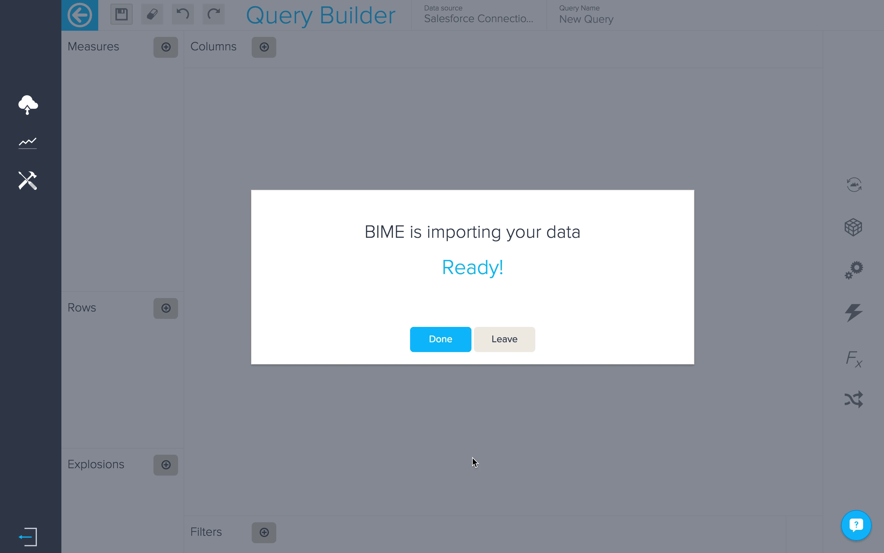
pyautogui.click(440, 349)
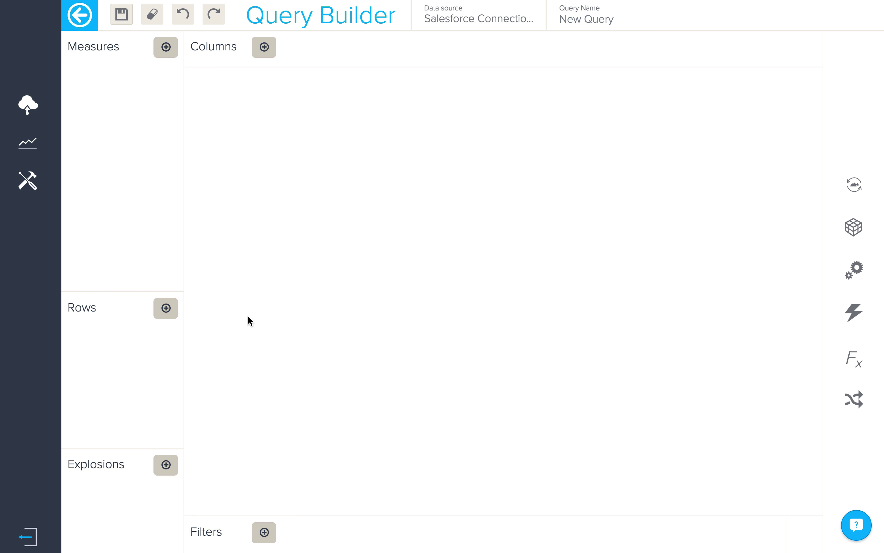
# Step: Look through the Account attributes offered for the query's rows and open the list of measures
pyautogui.click(167, 310)
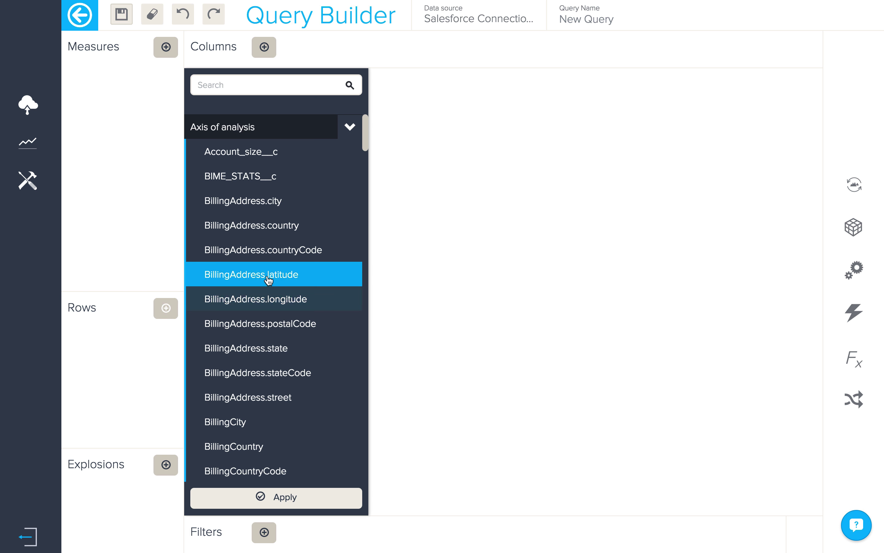
pyautogui.scroll(-10, 268, 280)
pyautogui.scroll(-10, 268, 280)
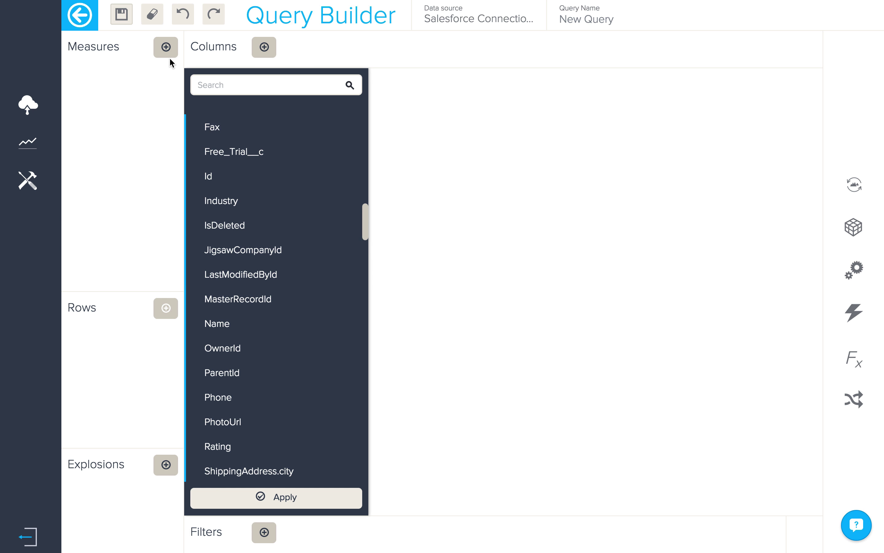
pyautogui.click(166, 49)
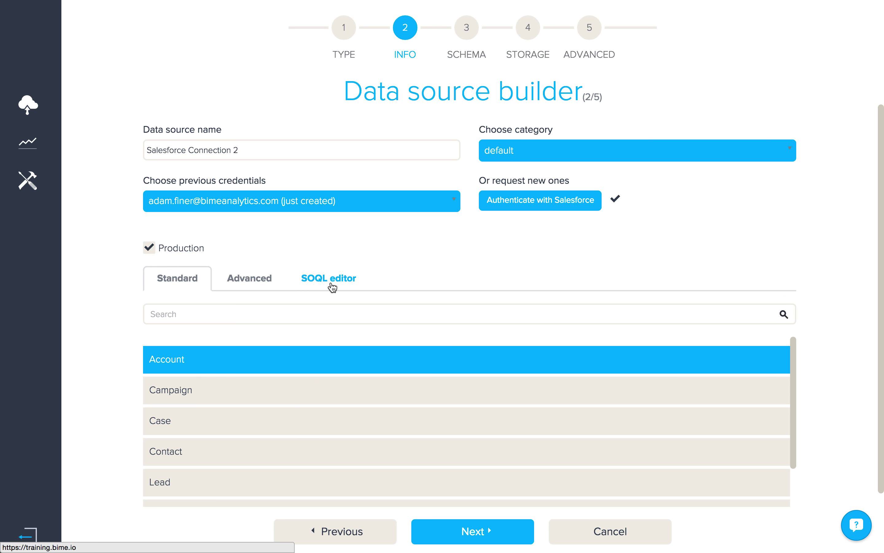
# Step: In the data source builder, start a custom SOQL query with "select" for the Salesforce connection
pyautogui.click(331, 282)
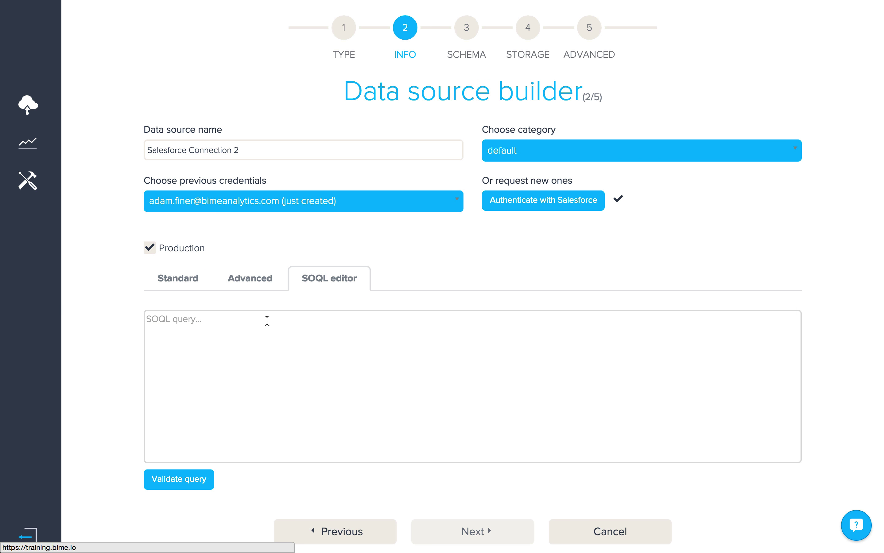
pyautogui.click(258, 322)
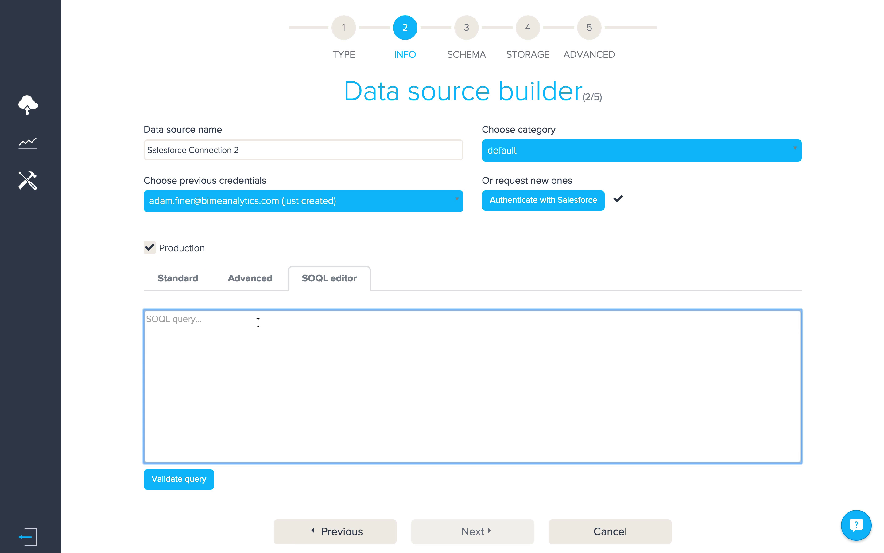
pyautogui.write('select')
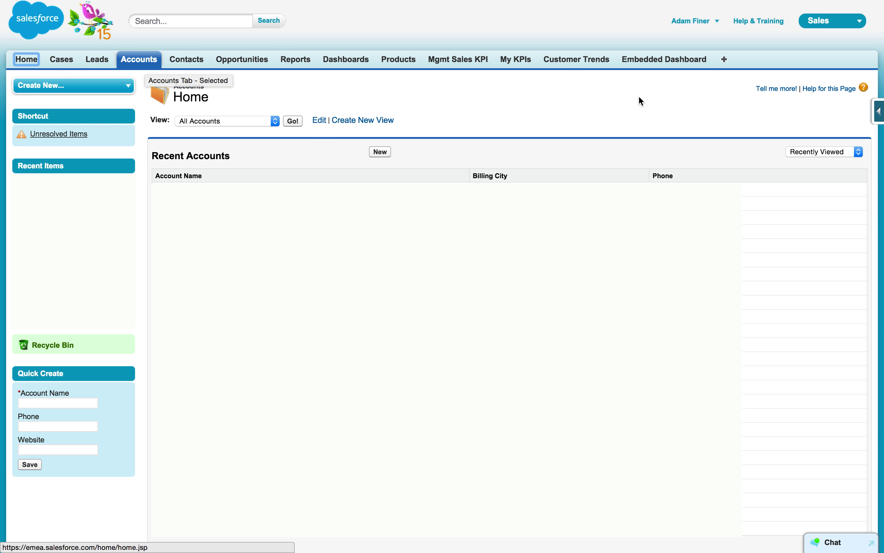
# Step: Switch to Salesforce and view the Account object's fields to check their field names
pyautogui.click(879, 114)
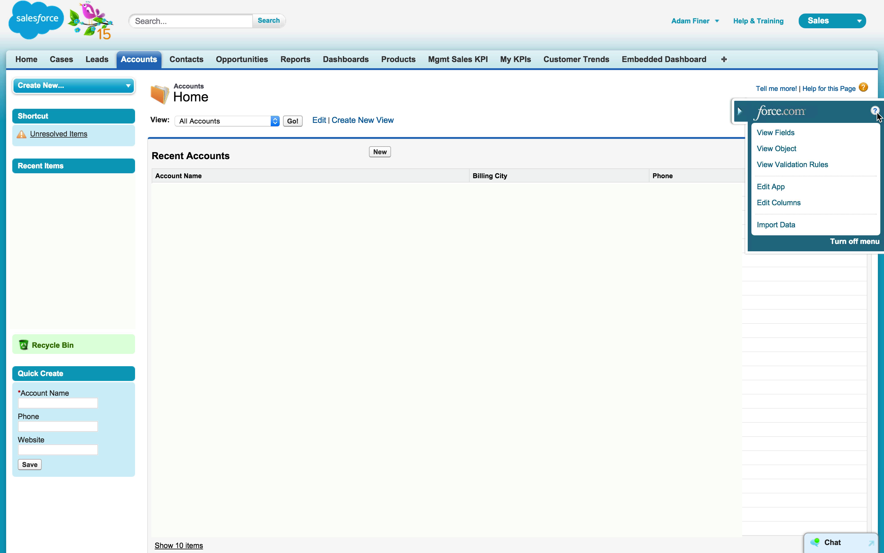
pyautogui.click(786, 134)
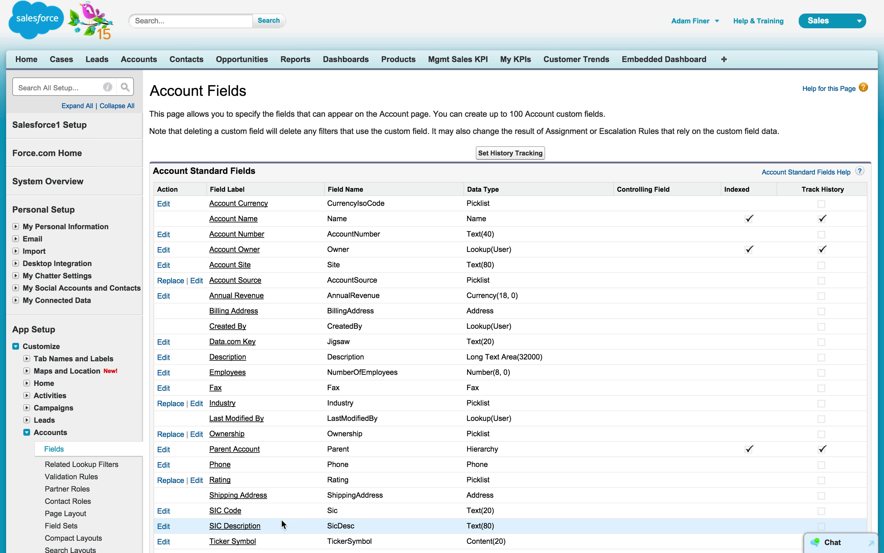
pyautogui.press('super+shift+4')
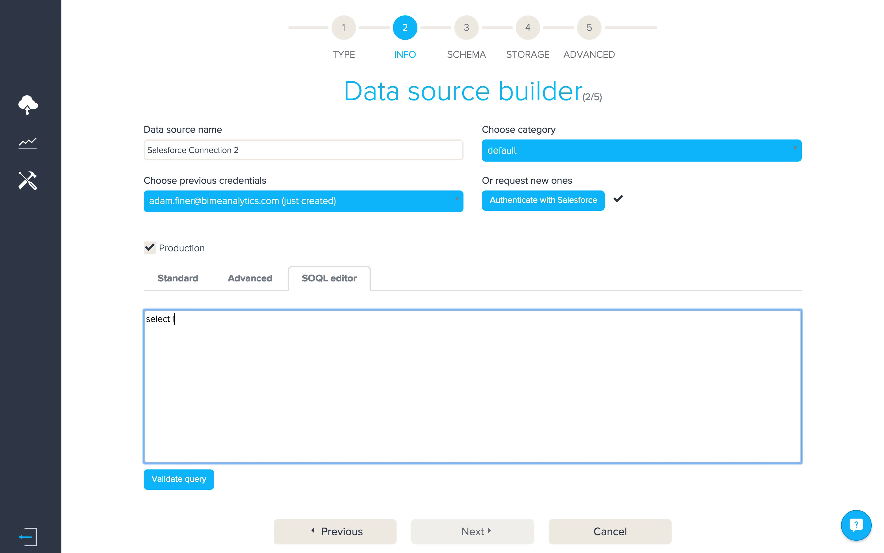
# Step: Complete the SOQL query as "select id,name,type,createdby.name,owner.name,createddate from account"
pyautogui.write('d,name,type')
pyautogui.write(',createdb')
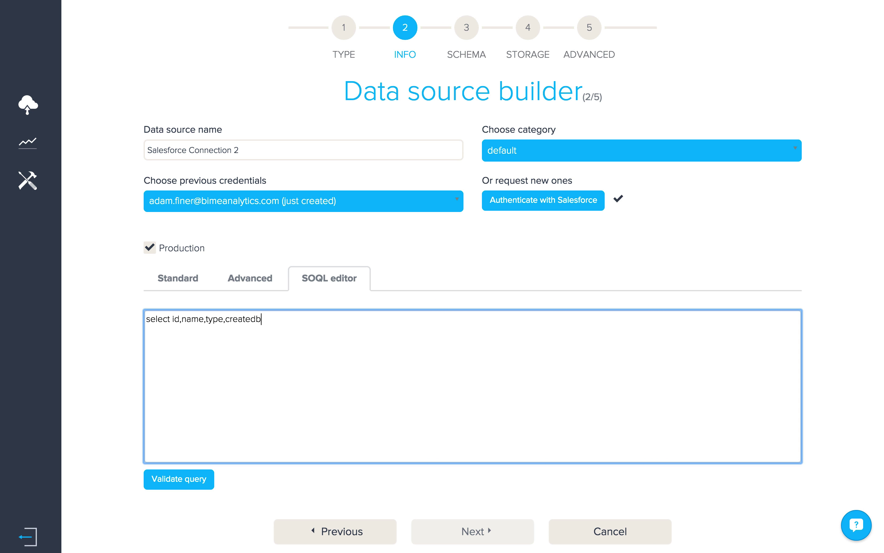
pyautogui.write('y.name')
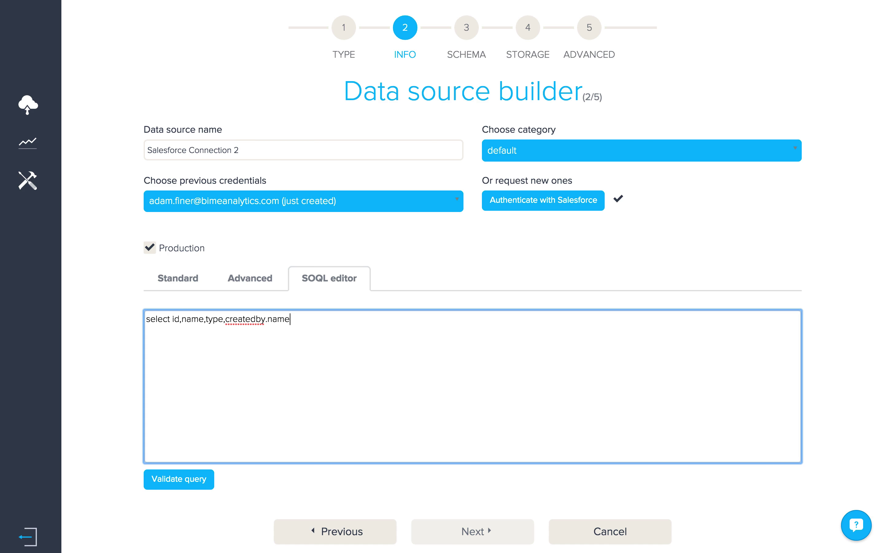
pyautogui.write(',owner.name,createddate from acco')
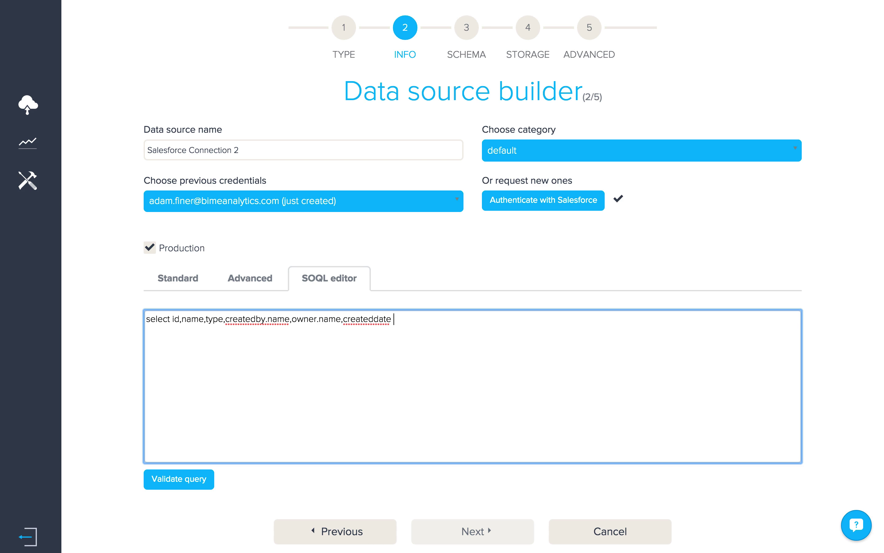
pyautogui.write('unt')
# Step: Validate the SOQL query and continue to the data source's schema
pyautogui.click(193, 479)
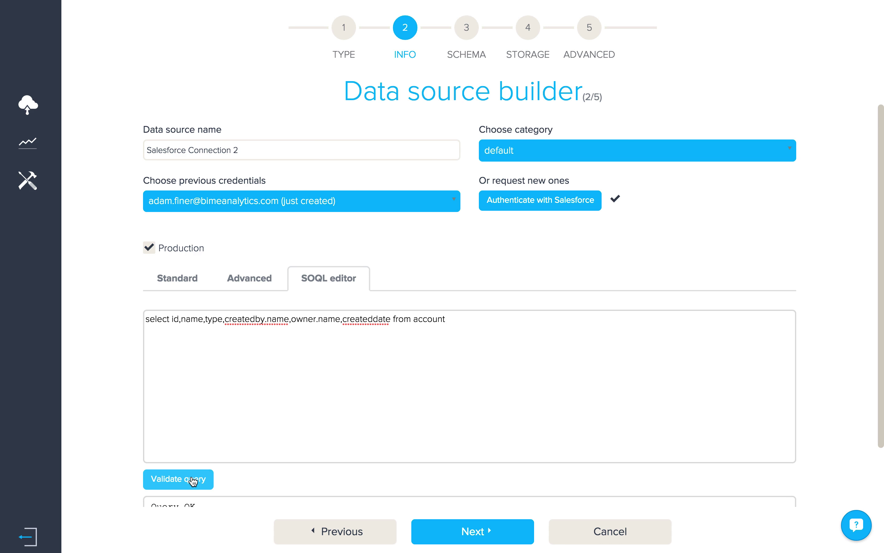
pyautogui.scroll(-2, 133, 445)
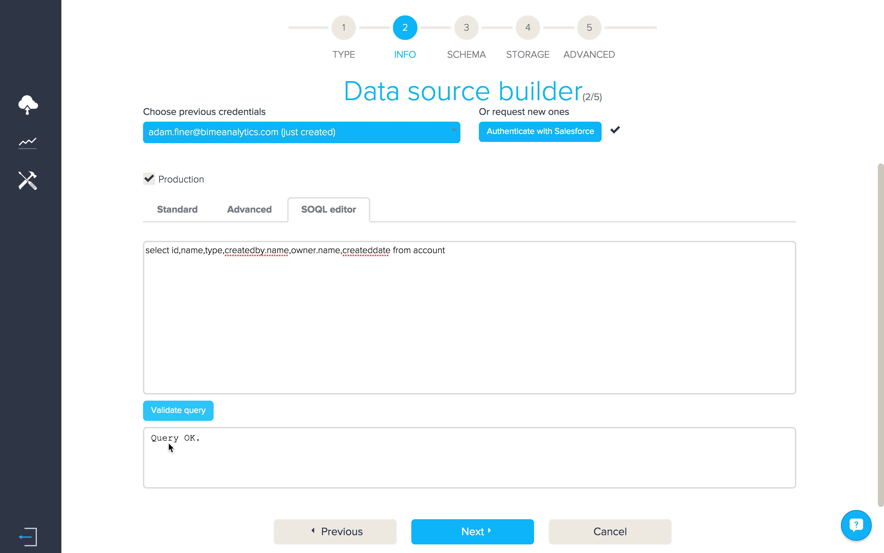
pyautogui.click(425, 538)
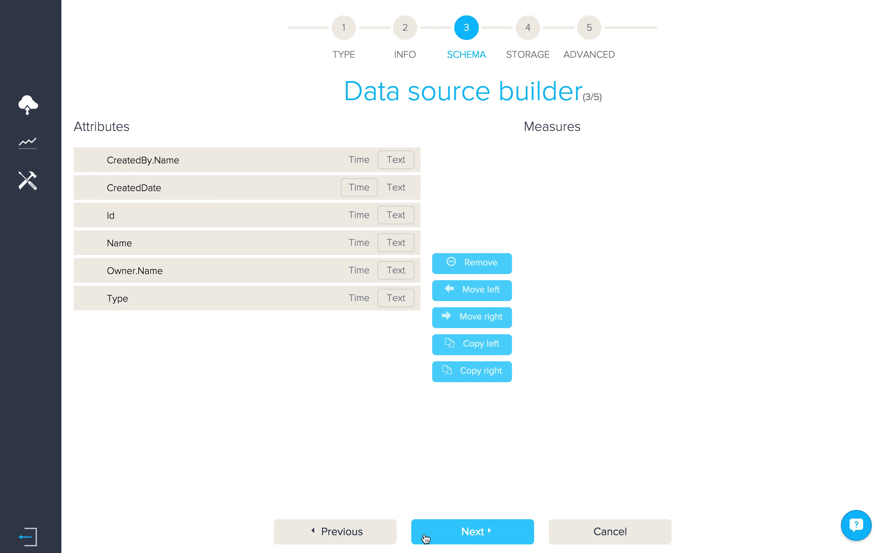